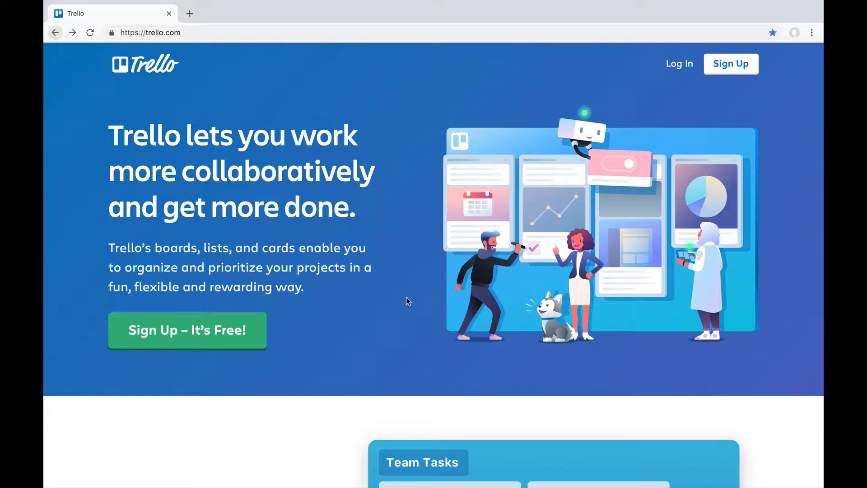
# Step: Open the sign-up form for a new Trello account
pyautogui.click(158, 330)
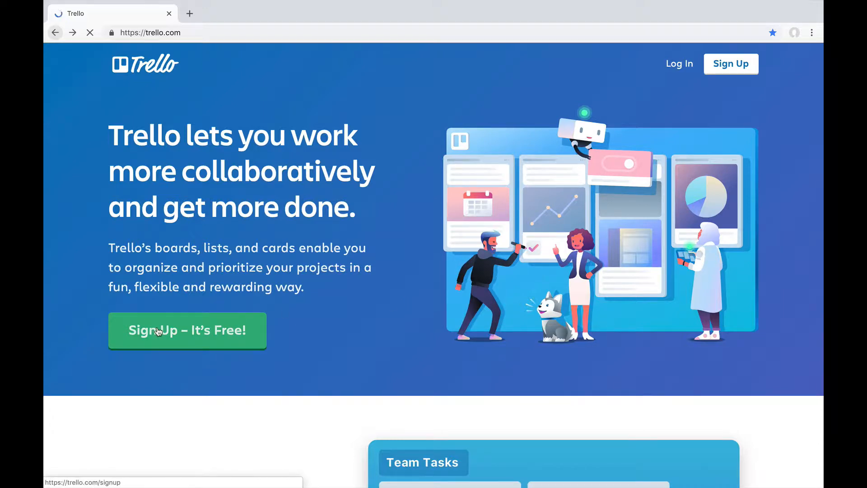
pyautogui.tripleClick(385, 230)
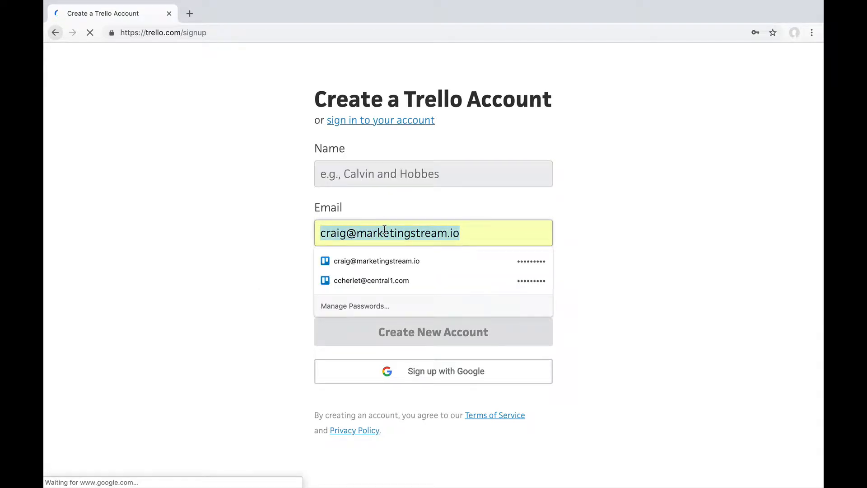
pyautogui.write('c')
pyautogui.click(190, 306)
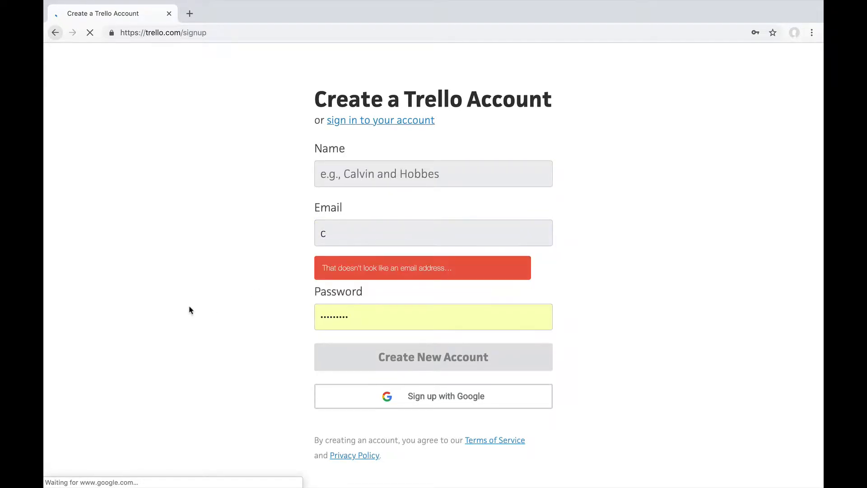
# Step: Sign up with Google, choosing the fourth listed Google account and completing its sign-in
pyautogui.click(412, 405)
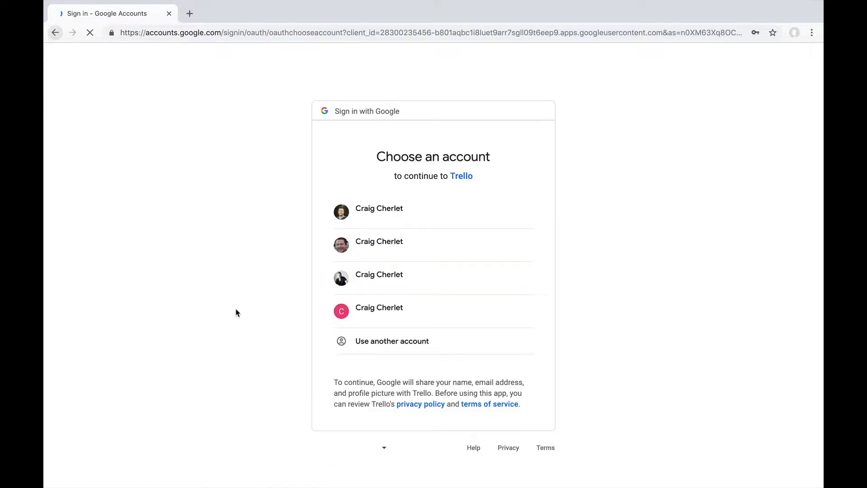
pyautogui.click(398, 310)
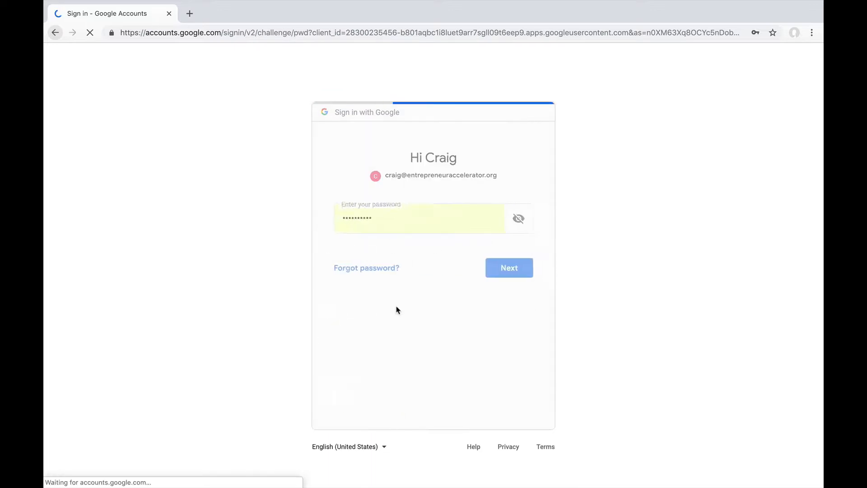
pyautogui.click(505, 298)
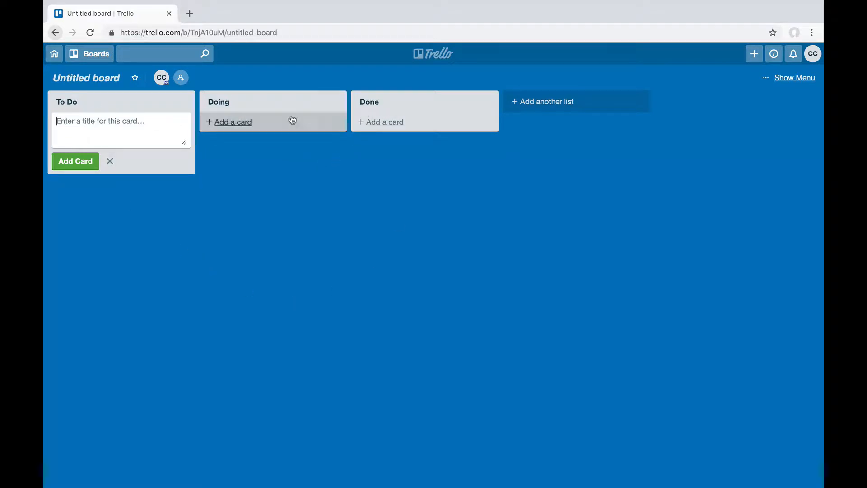
# Step: Rename the untitled board as "Project name"
pyautogui.click(89, 82)
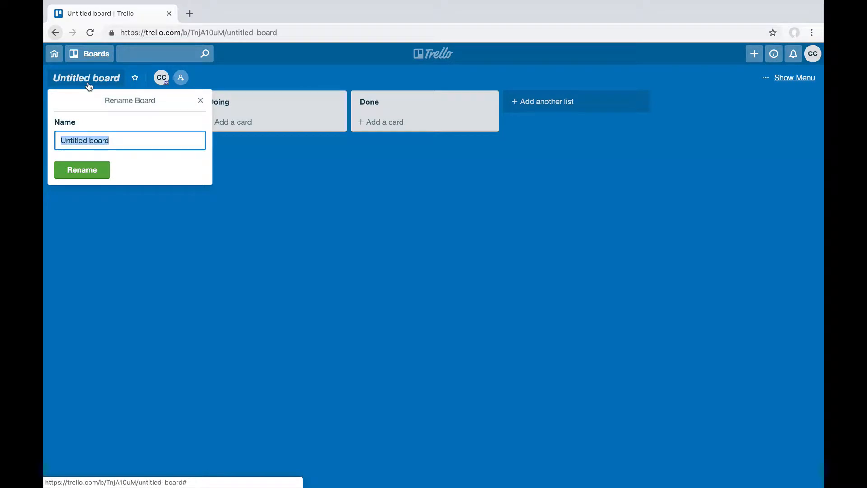
pyautogui.write('Project name')
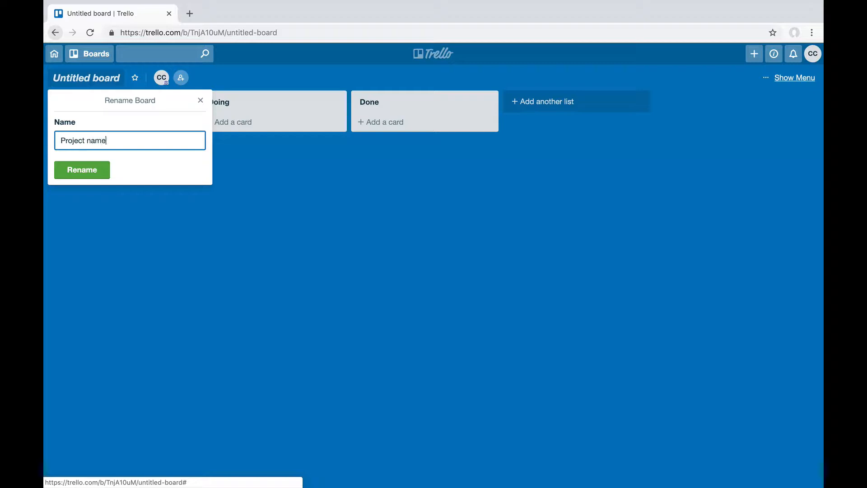
pyautogui.click(79, 169)
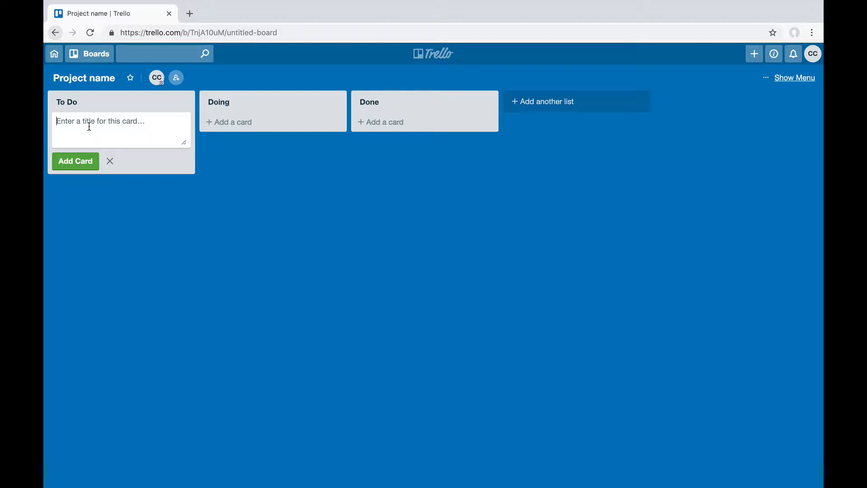
# Step: Add a card titled "Set up Trello" to the To Do list
pyautogui.write('Set up Trello')
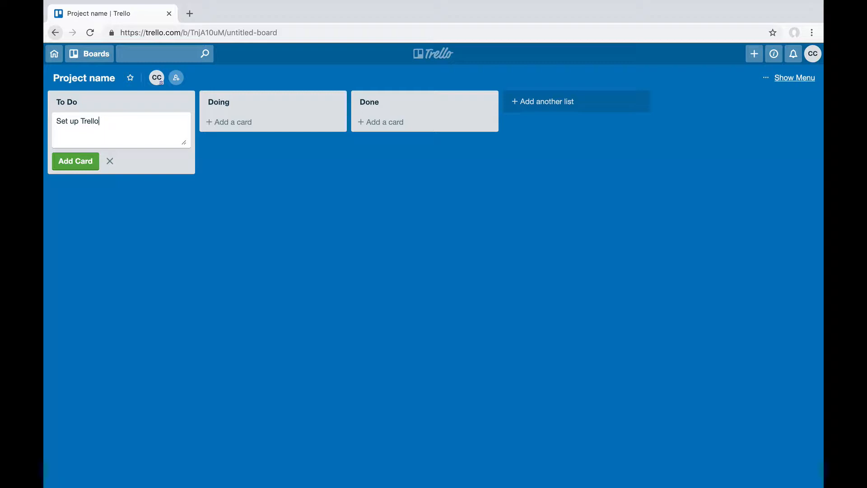
pyautogui.click(69, 161)
# Step: Open the Set up Trello card and add a checklist titled "Checklist" containing the item "do this"
pyautogui.click(105, 124)
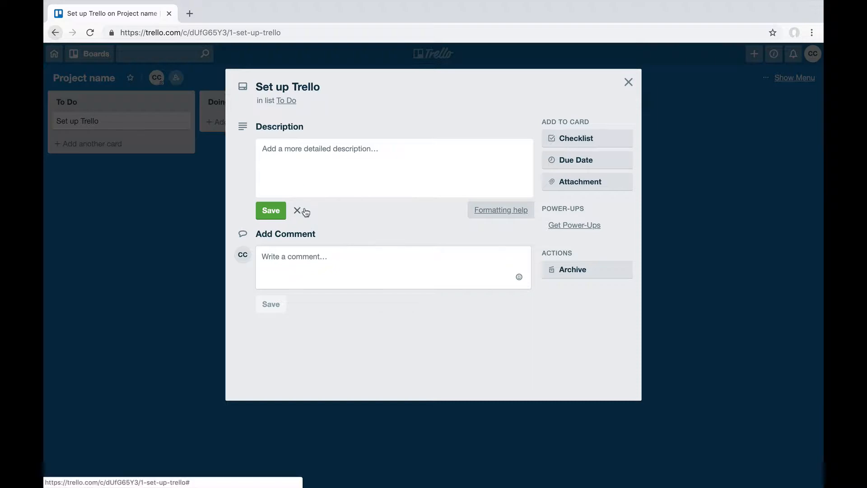
pyautogui.click(328, 141)
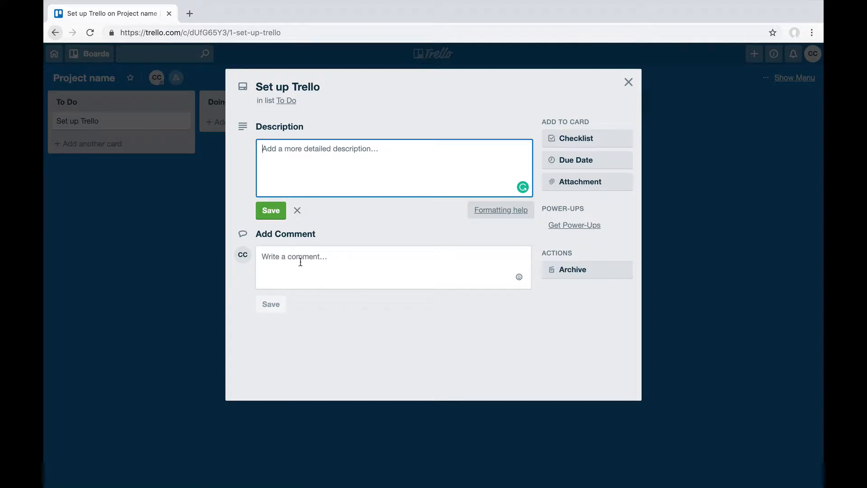
pyautogui.click(579, 142)
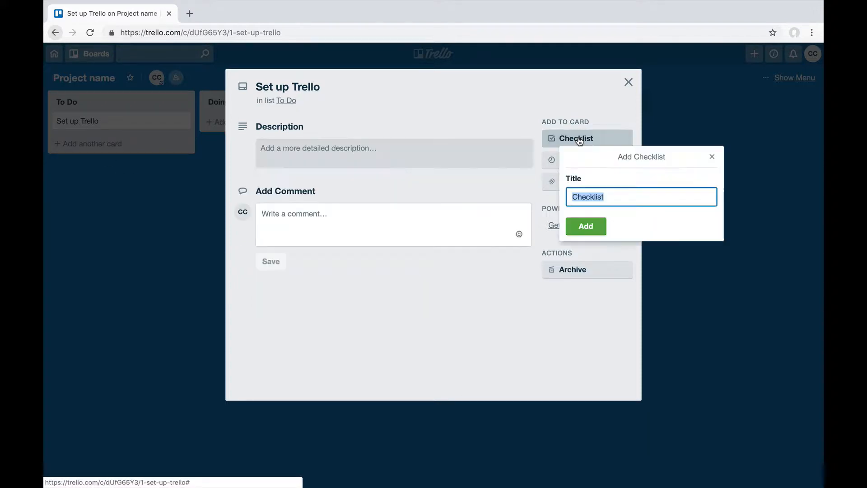
pyautogui.click(583, 226)
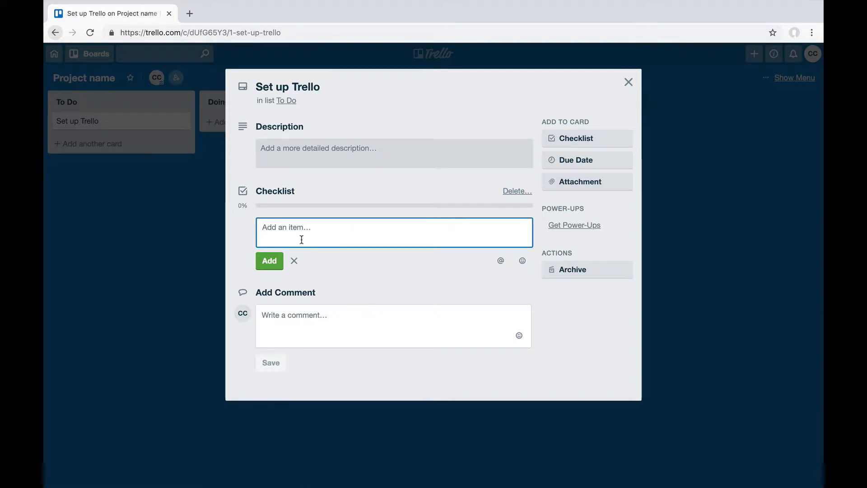
pyautogui.write('do thi')
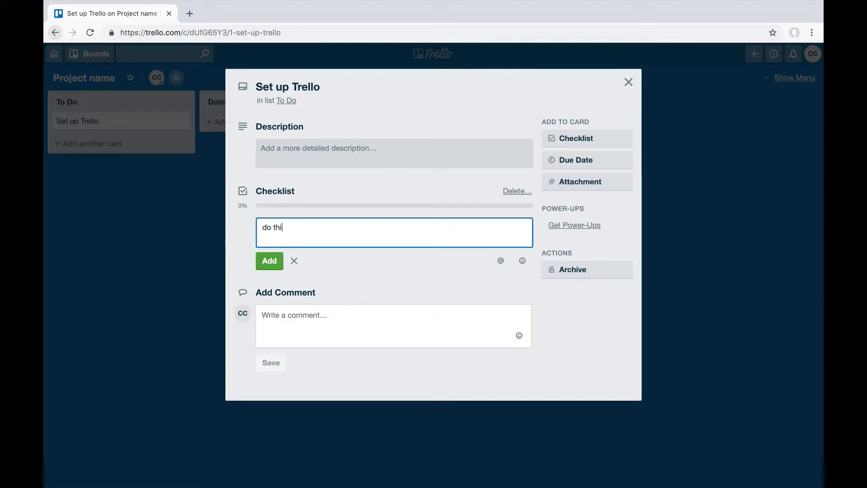
pyautogui.write('s')
pyautogui.click(274, 261)
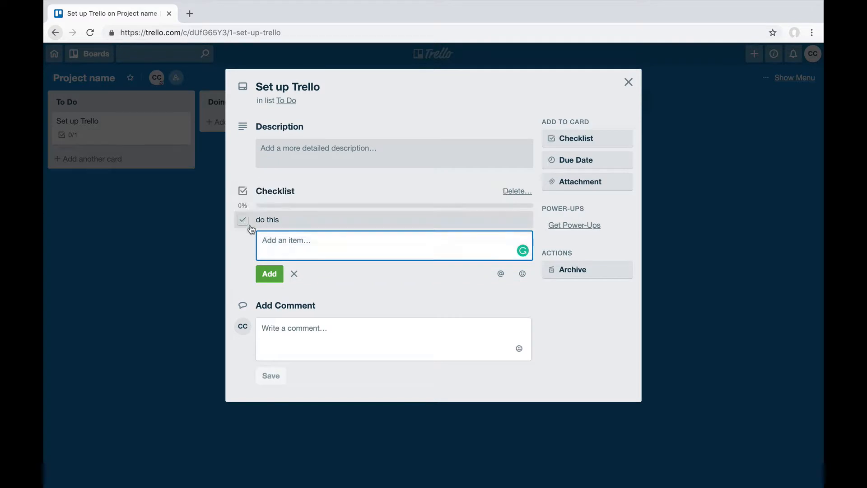
pyautogui.click(294, 275)
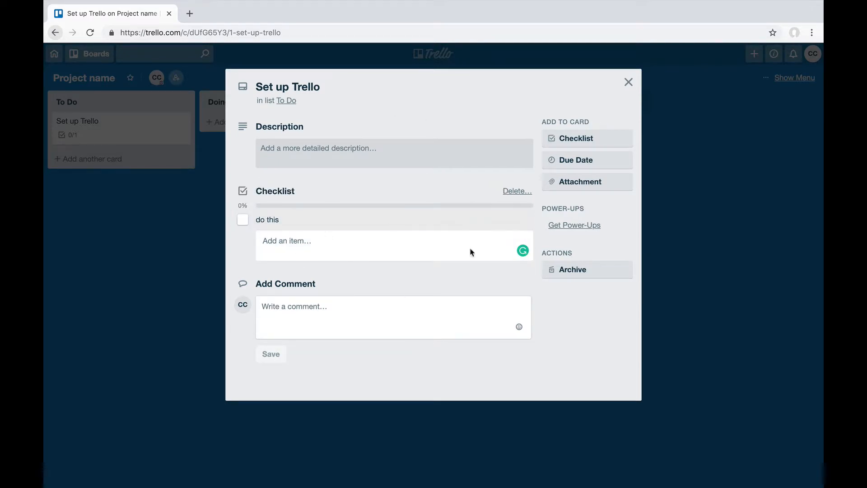
# Step: Set the Set up Trello card's due date to 1/19/2019 at 12:00 PM
pyautogui.click(592, 162)
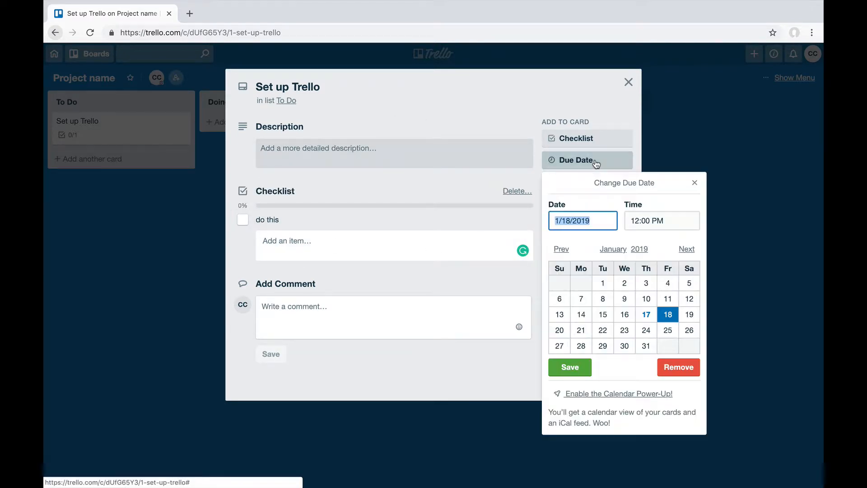
pyautogui.click(689, 314)
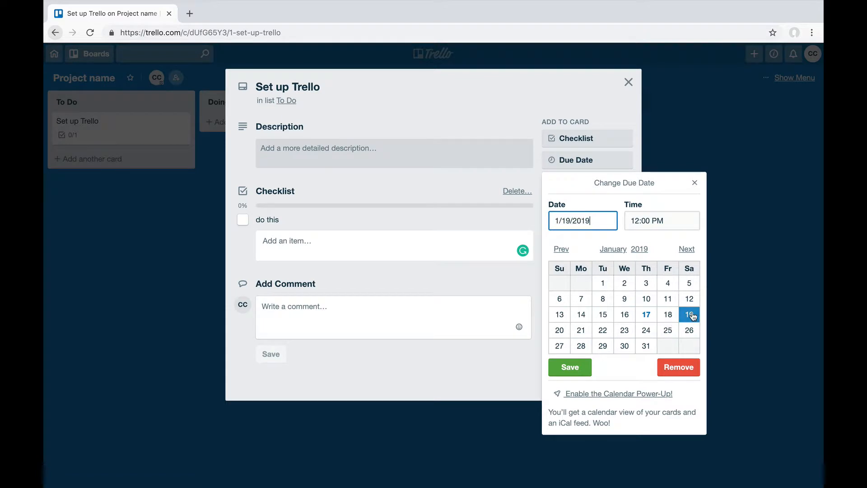
pyautogui.click(570, 367)
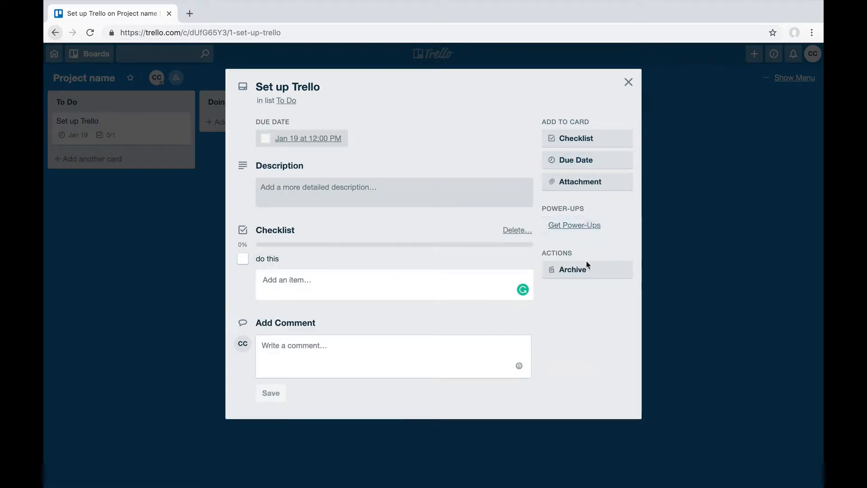
# Step: Review the attachment sources available for the Set up Trello card without attaching anything, and close the card
pyautogui.click(578, 189)
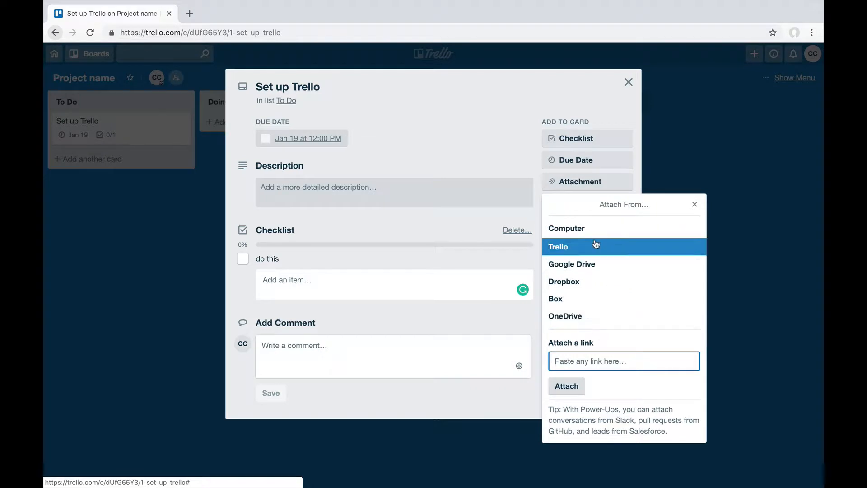
pyautogui.click(695, 204)
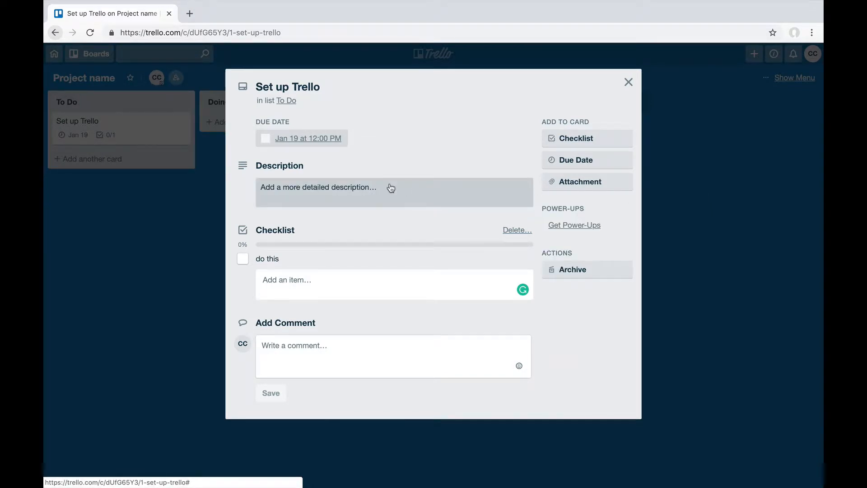
pyautogui.click(629, 83)
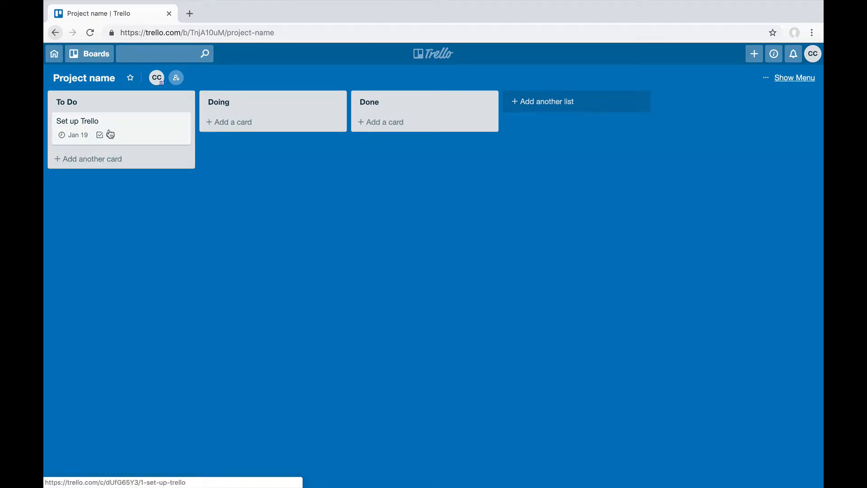
# Step: Add a second card titled "Another task" to the To Do list
pyautogui.click(83, 162)
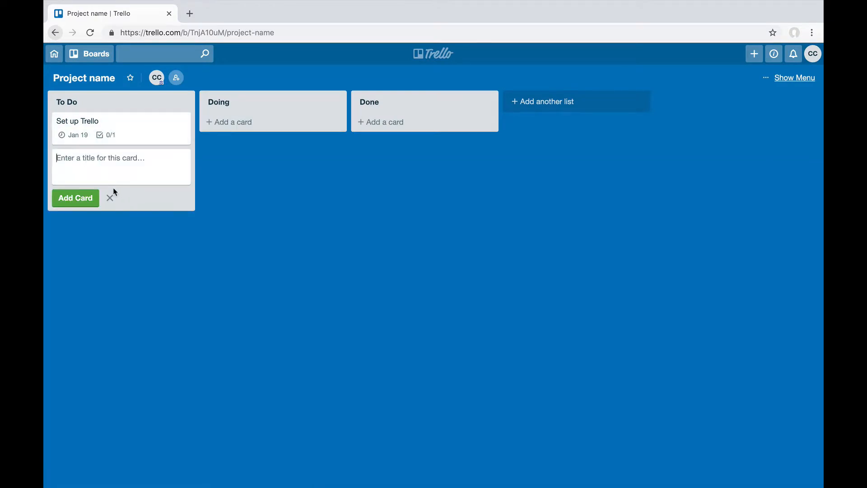
pyautogui.write('Another task')
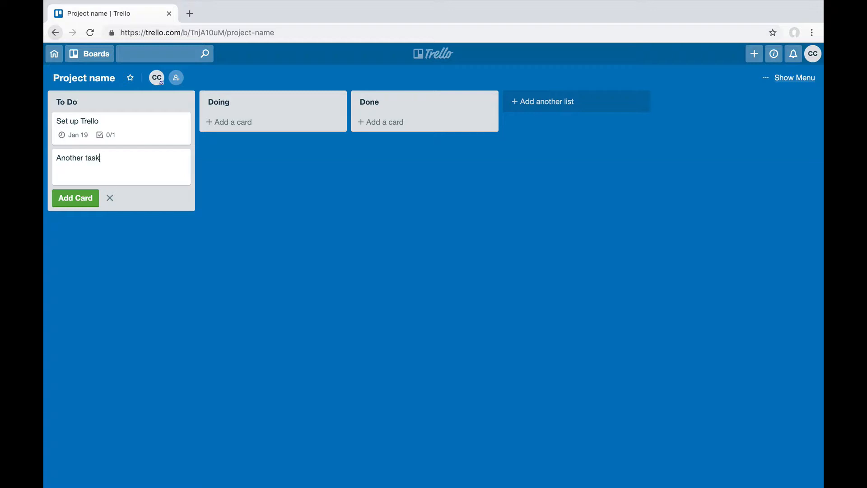
pyautogui.click(66, 198)
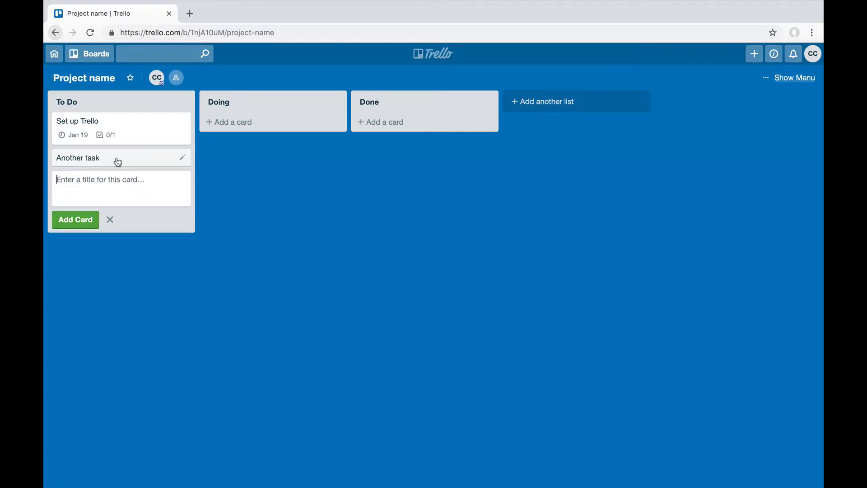
# Step: Move the Another task and Set up Trello cards from To Do to the Doing list
pyautogui.moveTo(117, 163); pyautogui.dragTo(243, 122)
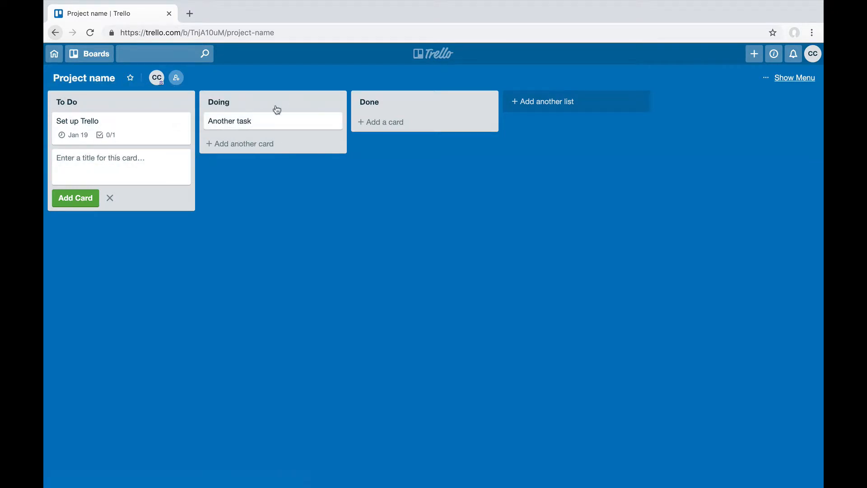
pyautogui.moveTo(111, 132); pyautogui.dragTo(260, 135)
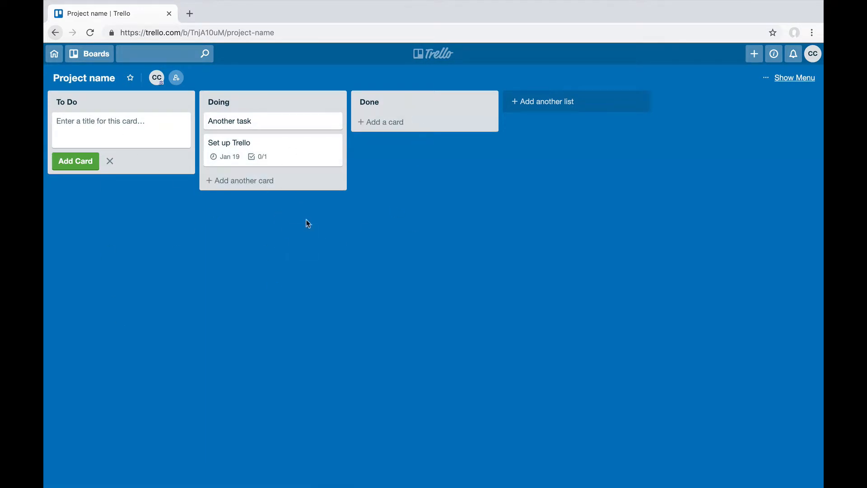
# Step: Reorder the Doing list with Set up Trello above Another task, and move Another task to the Done list
pyautogui.moveTo(264, 144)
pyautogui.mouseDown()
pyautogui.moveTo(258, 116)
pyautogui.moveTo(258, 131)
pyautogui.mouseUp()
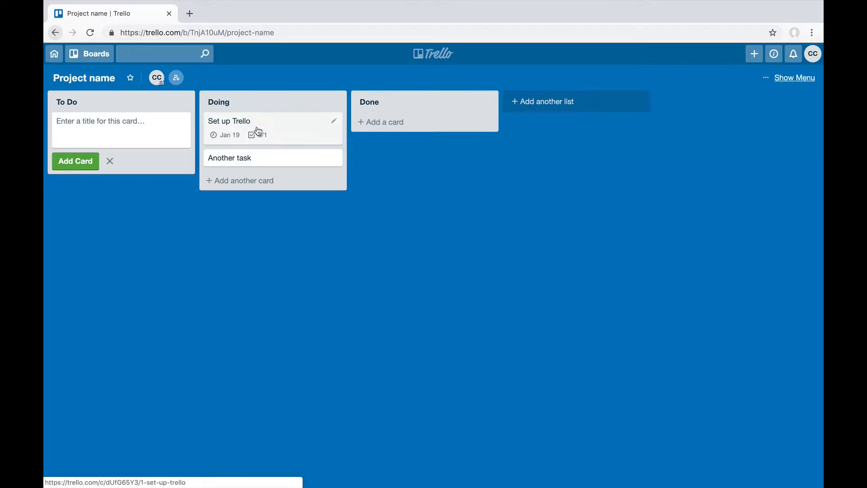
pyautogui.moveTo(253, 161); pyautogui.dragTo(262, 121)
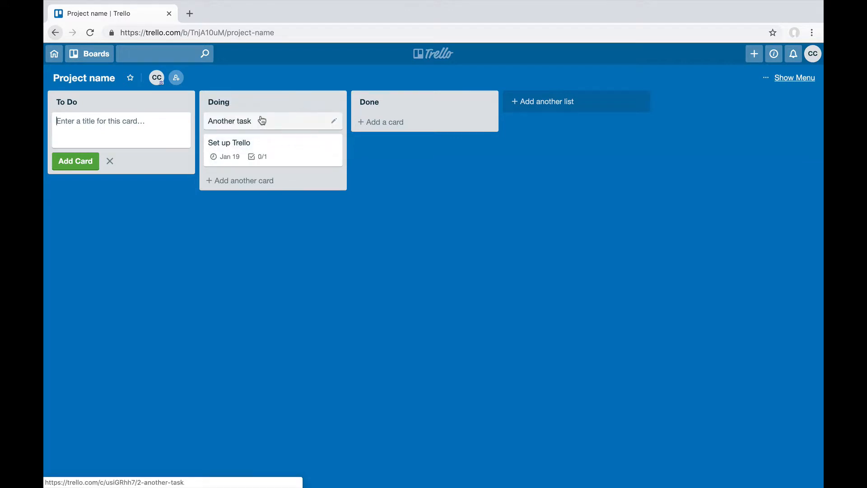
pyautogui.moveTo(239, 156); pyautogui.dragTo(243, 122)
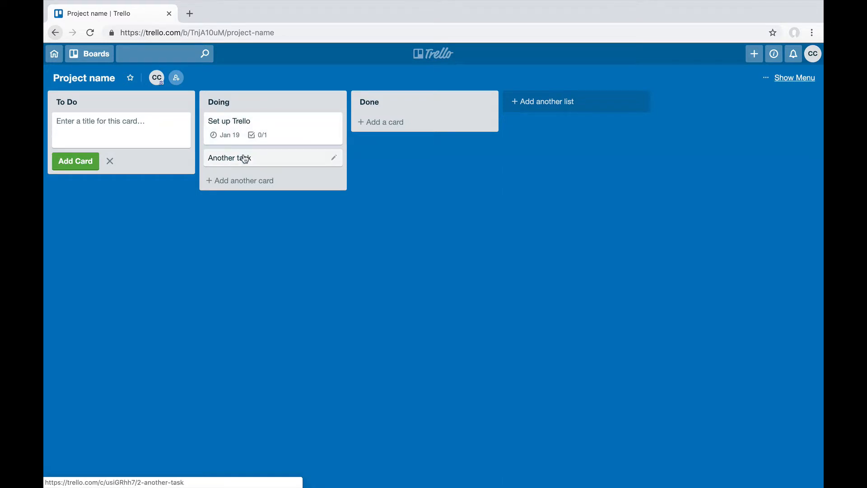
pyautogui.moveTo(244, 158); pyautogui.dragTo(399, 115)
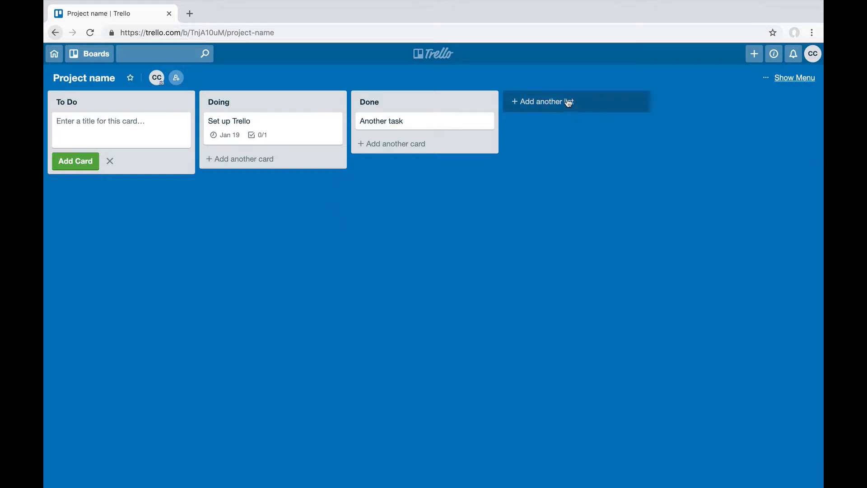
# Step: Add a fourth list titled "Testing" after the Done list
pyautogui.click(548, 103)
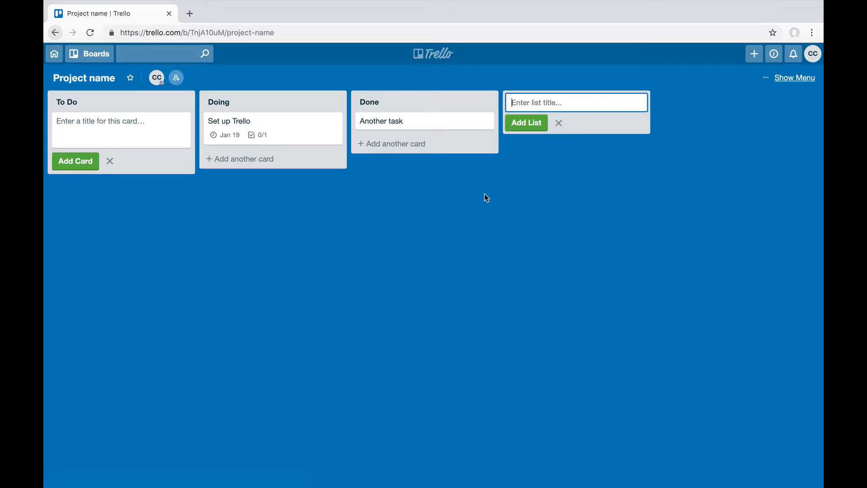
pyautogui.write('Testing')
pyautogui.click(524, 138)
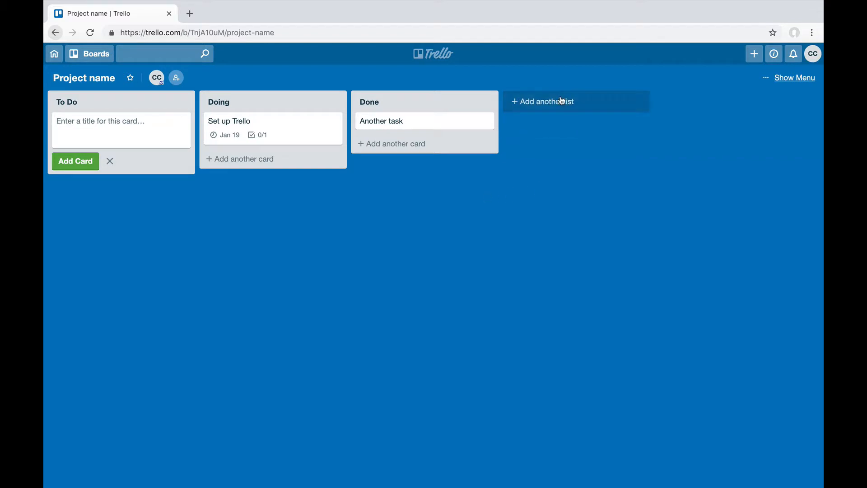
pyautogui.click(533, 106)
pyautogui.click(524, 122)
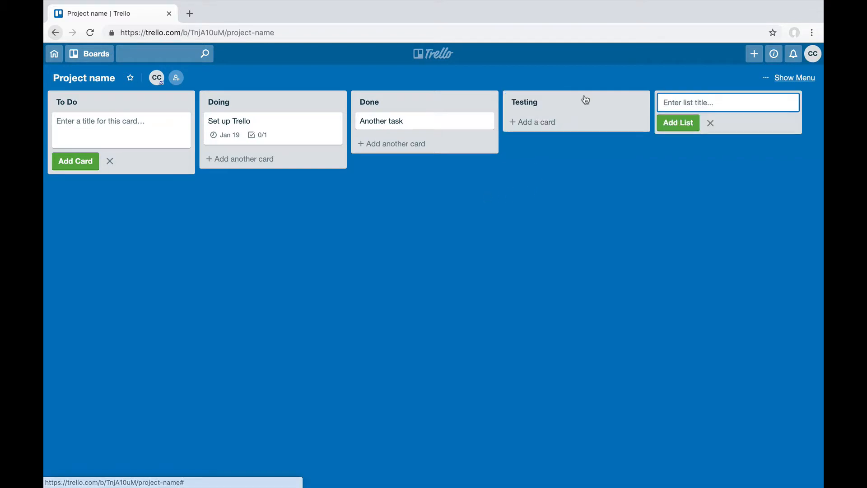
# Step: Place the Testing list between Doing and Done, with the Another task card in Testing, and close the unused new-list entry
pyautogui.moveTo(583, 99); pyautogui.dragTo(461, 102)
pyautogui.moveTo(565, 115); pyautogui.dragTo(426, 122)
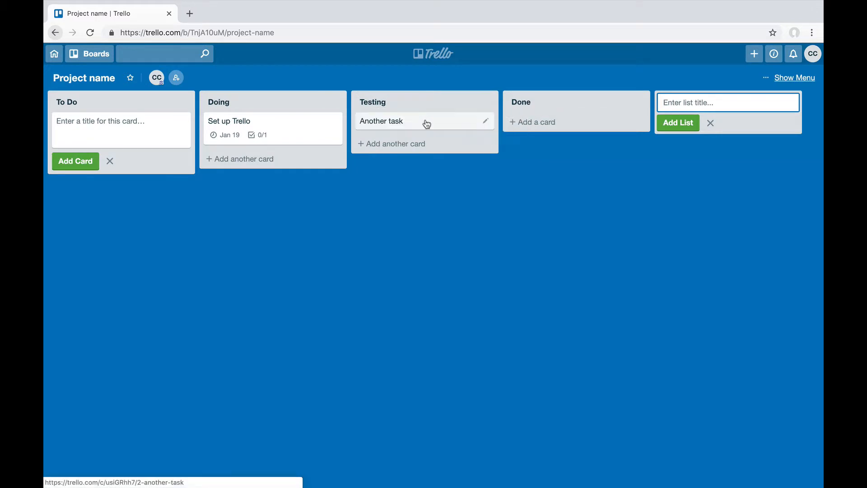
pyautogui.click(710, 123)
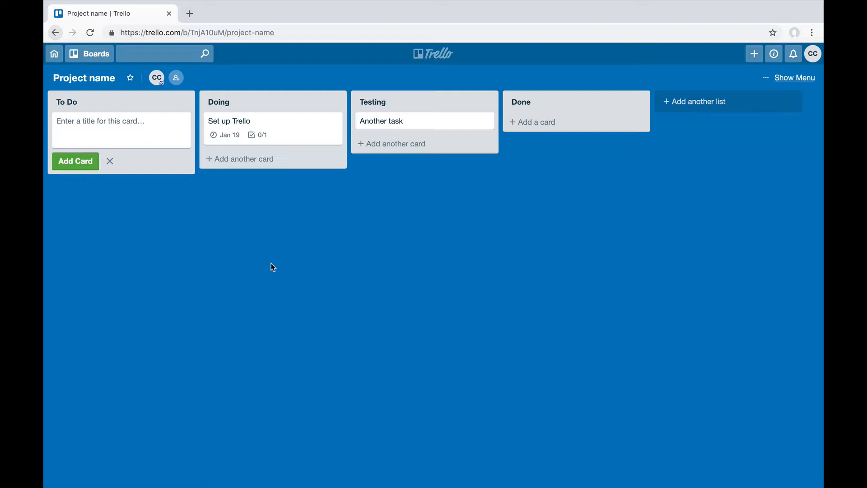
# Step: Change the board background to the solid red color and view the additional board options
pyautogui.click(788, 78)
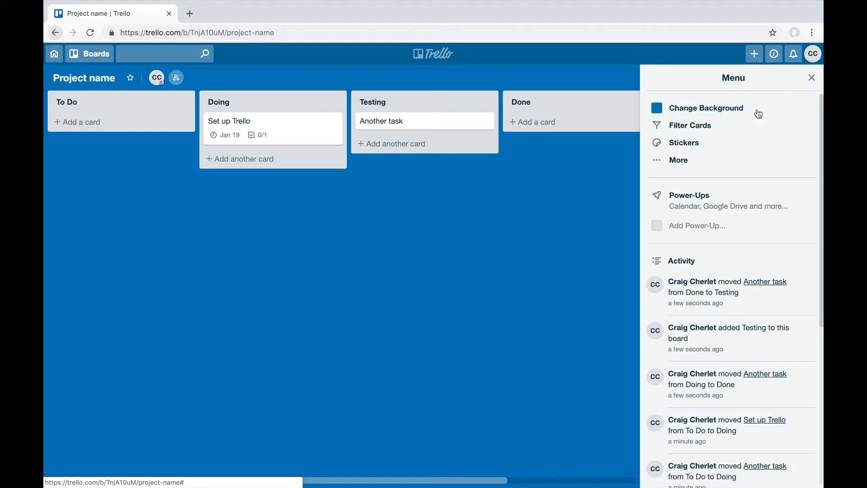
pyautogui.click(721, 108)
pyautogui.click(701, 138)
pyautogui.click(737, 184)
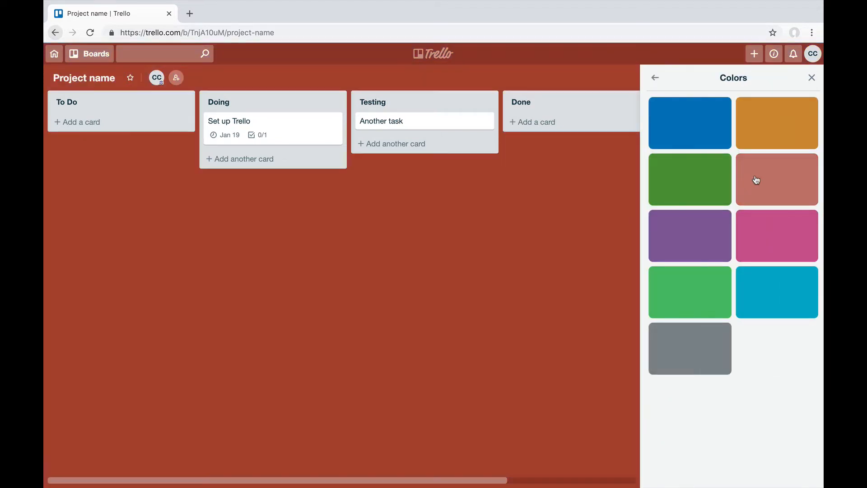
pyautogui.click(656, 77)
pyautogui.click(655, 77)
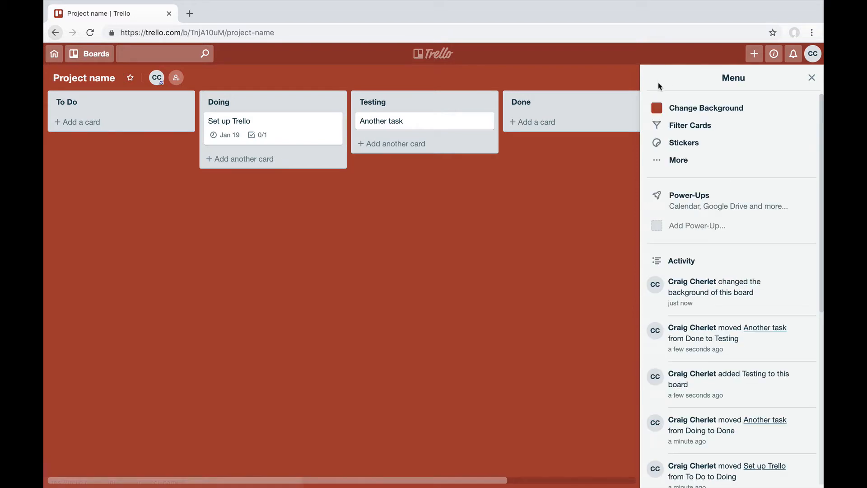
pyautogui.click(677, 161)
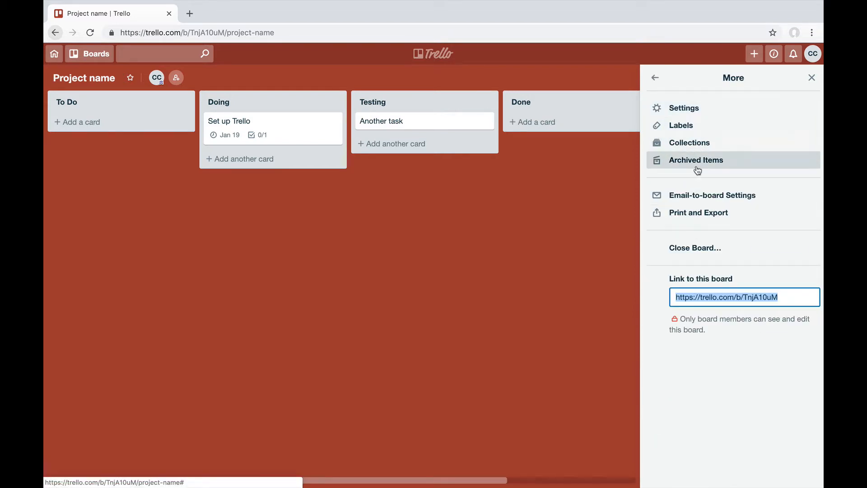
pyautogui.click(655, 79)
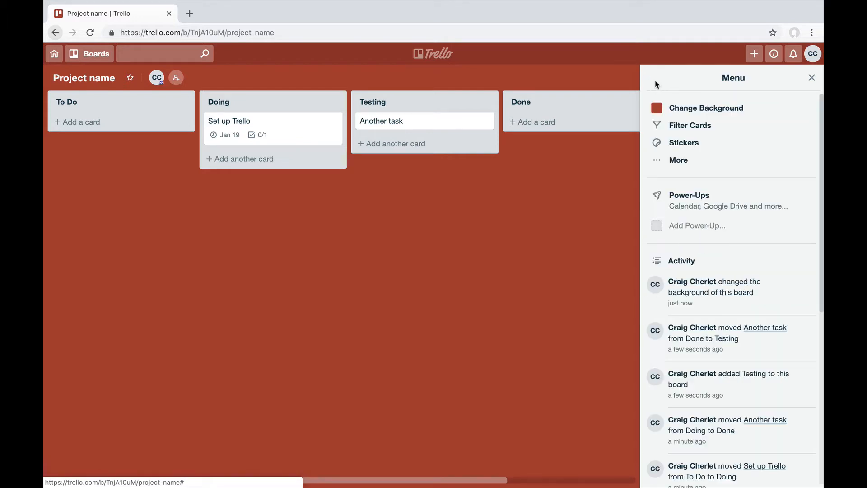
# Step: Apply the green label to the Set up Trello card, name the label "blog post", and return to the full board view
pyautogui.click(321, 130)
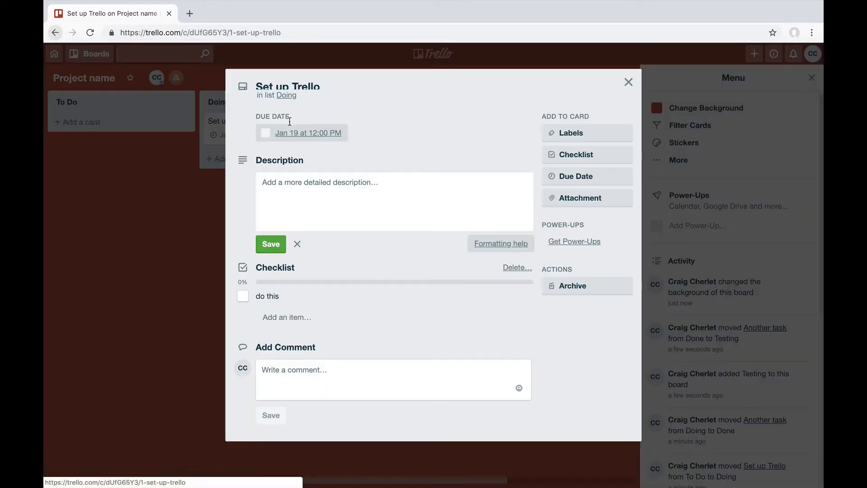
pyautogui.click(580, 146)
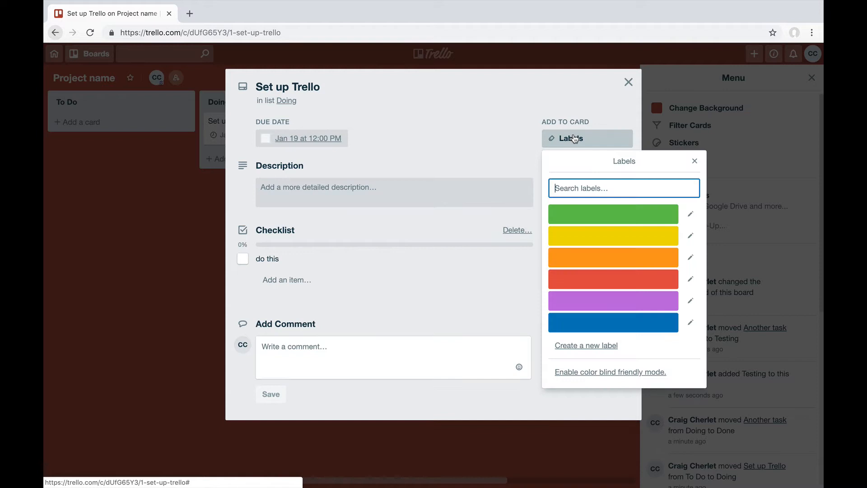
pyautogui.click(586, 220)
pyautogui.click(691, 214)
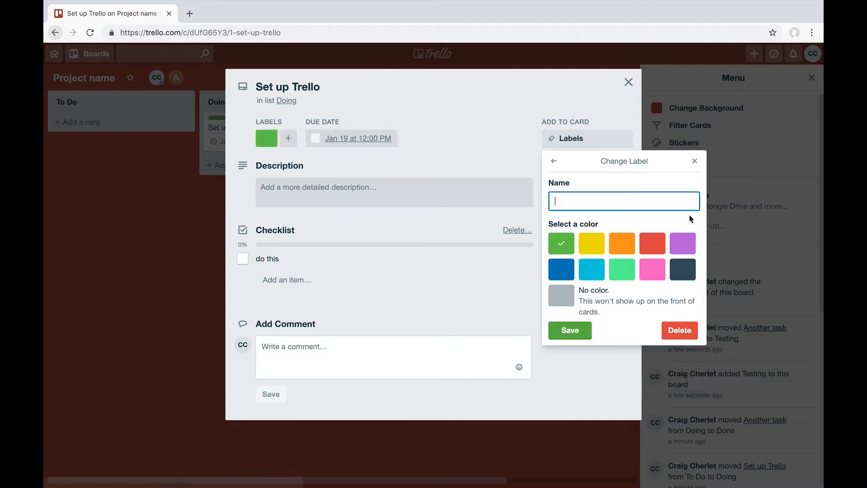
pyautogui.write('blog')
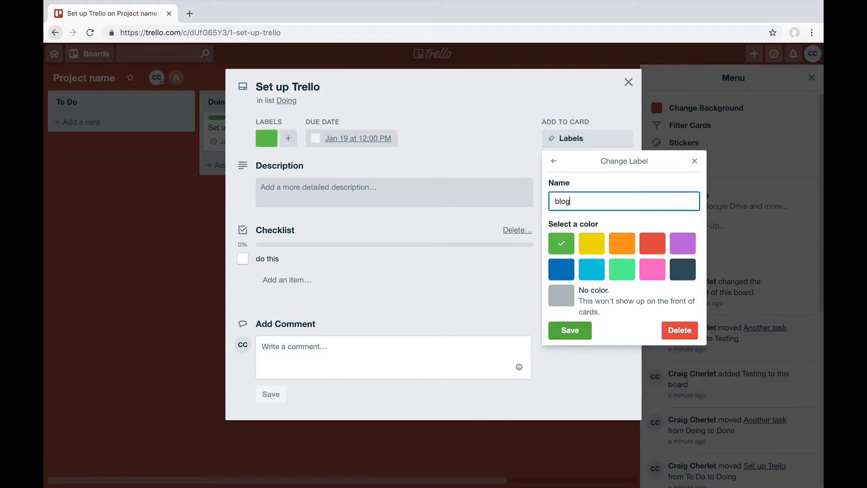
pyautogui.write(' post')
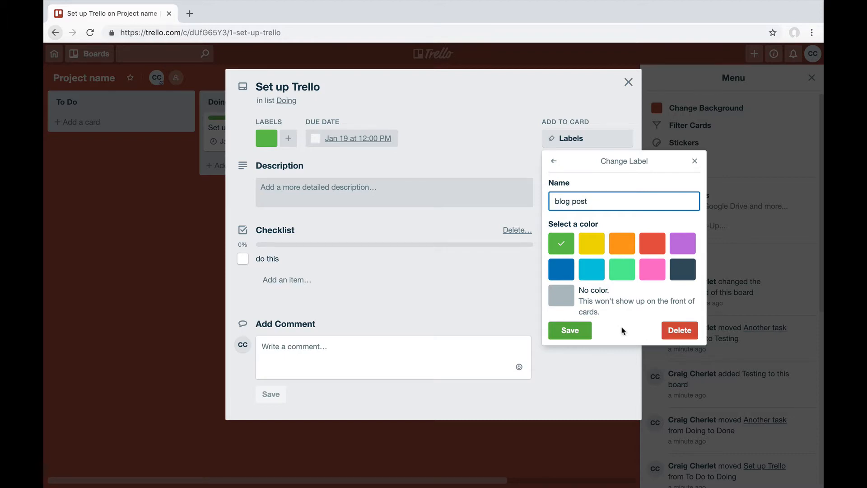
pyautogui.click(570, 330)
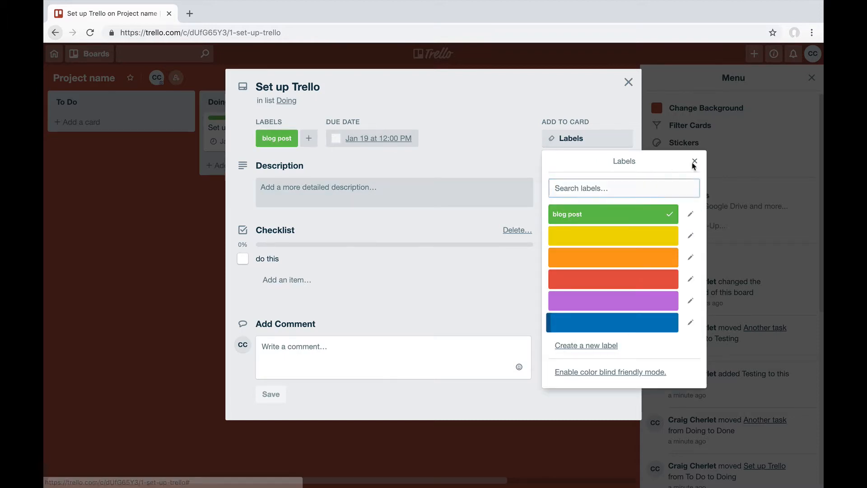
pyautogui.click(695, 161)
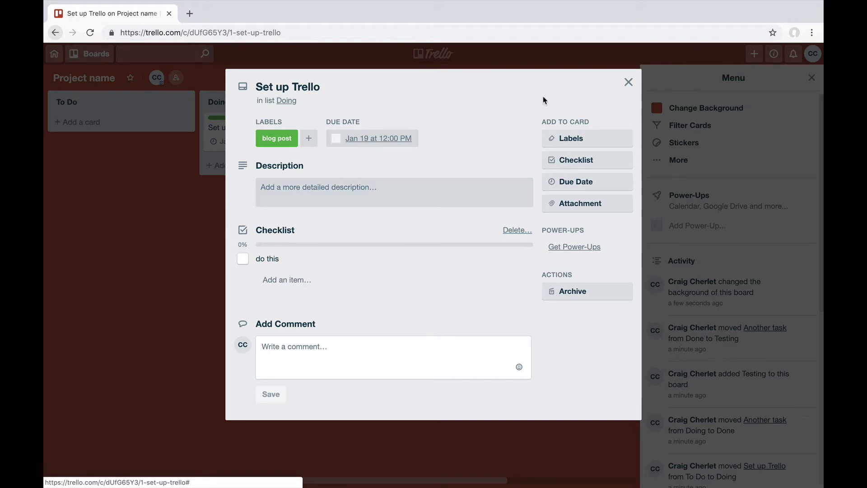
pyautogui.click(629, 81)
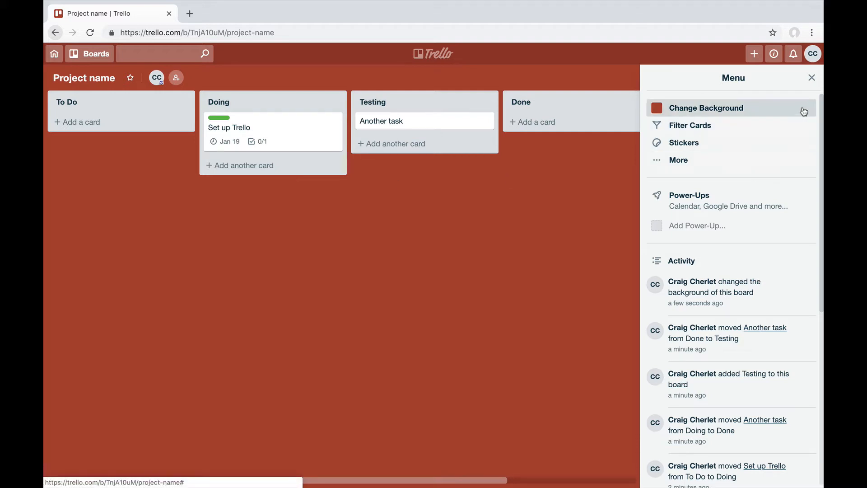
pyautogui.click(811, 78)
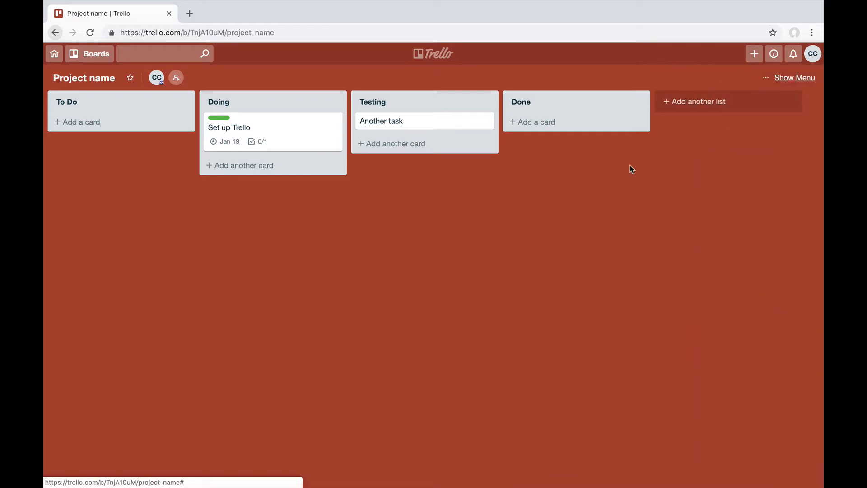